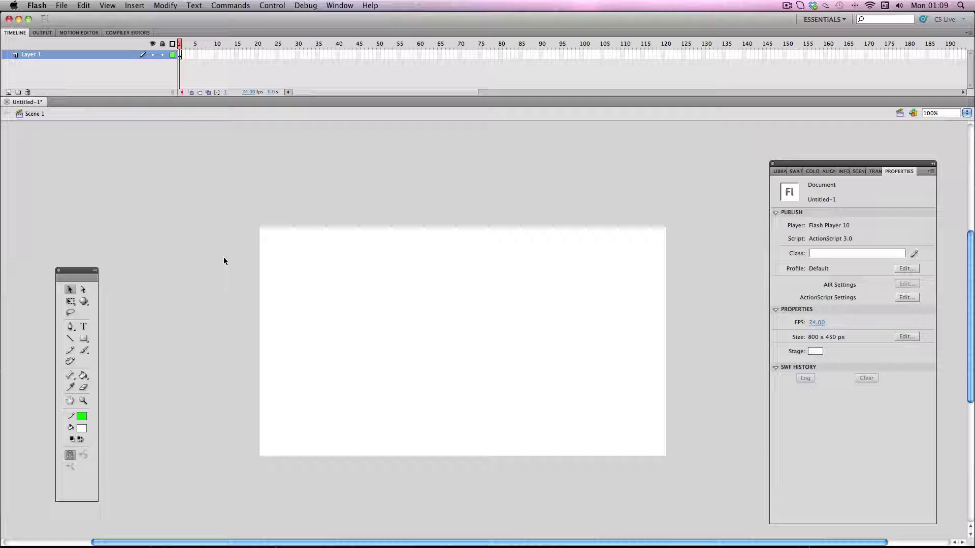
# Step: Change the document frame rate from 24 to 30 fps in the Properties panel
pyautogui.click(818, 322)
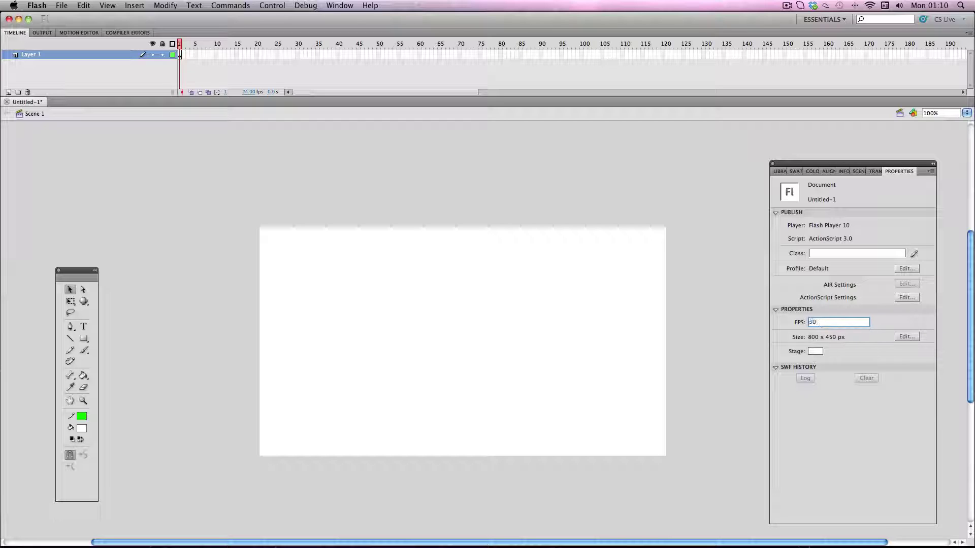
pyautogui.press('Return')
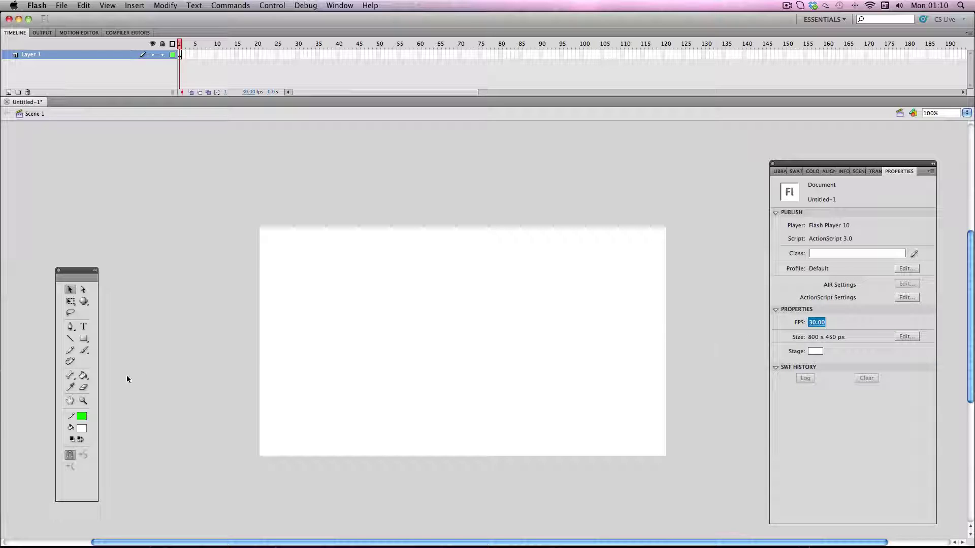
# Step: Select the Deco tool and set its drawing effect to Fire Animation
pyautogui.click(70, 363)
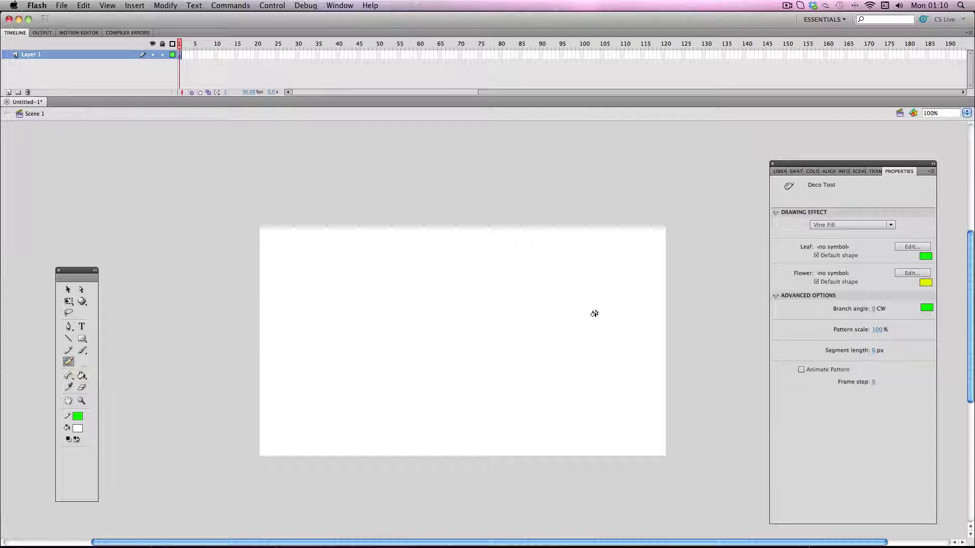
pyautogui.click(833, 225)
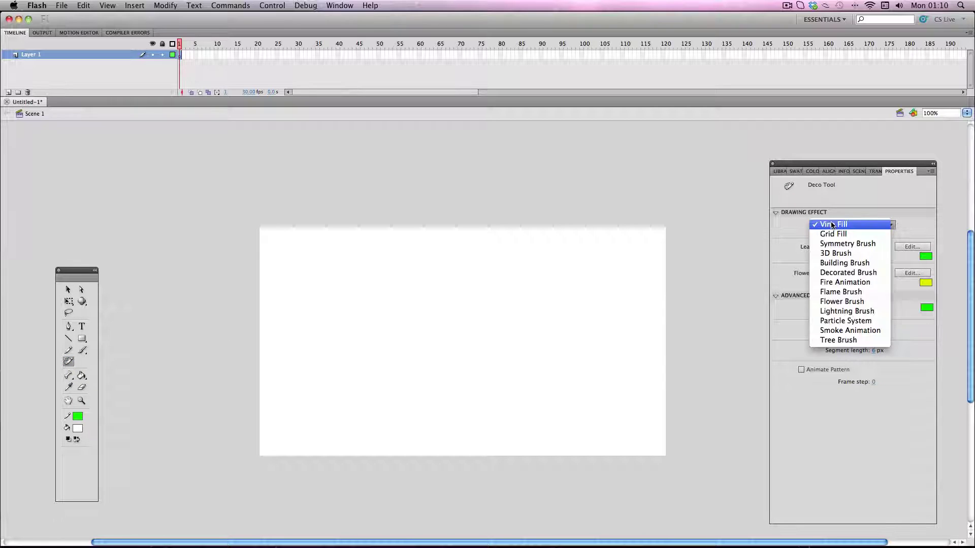
pyautogui.click(837, 283)
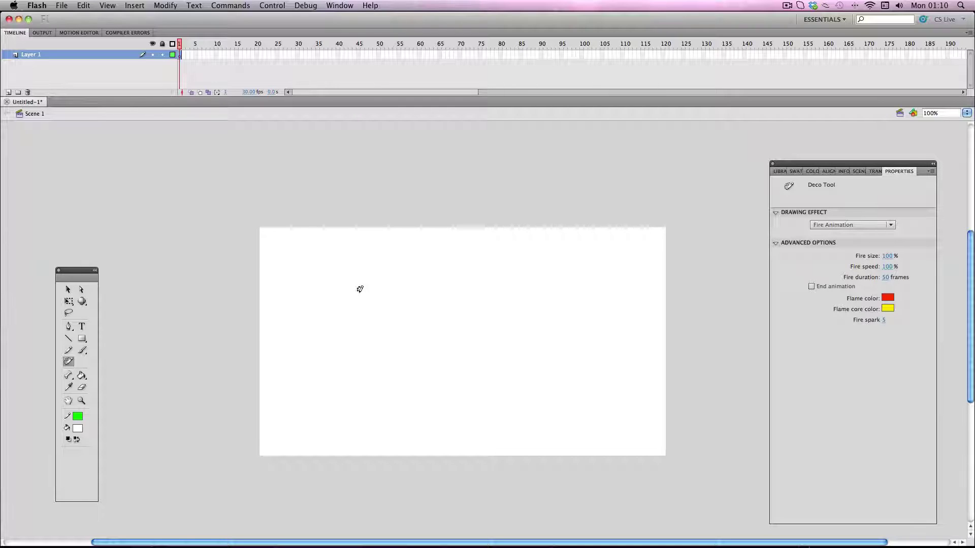
# Step: Paint a single fire left of the stage centre and play it back
pyautogui.click(350, 321)
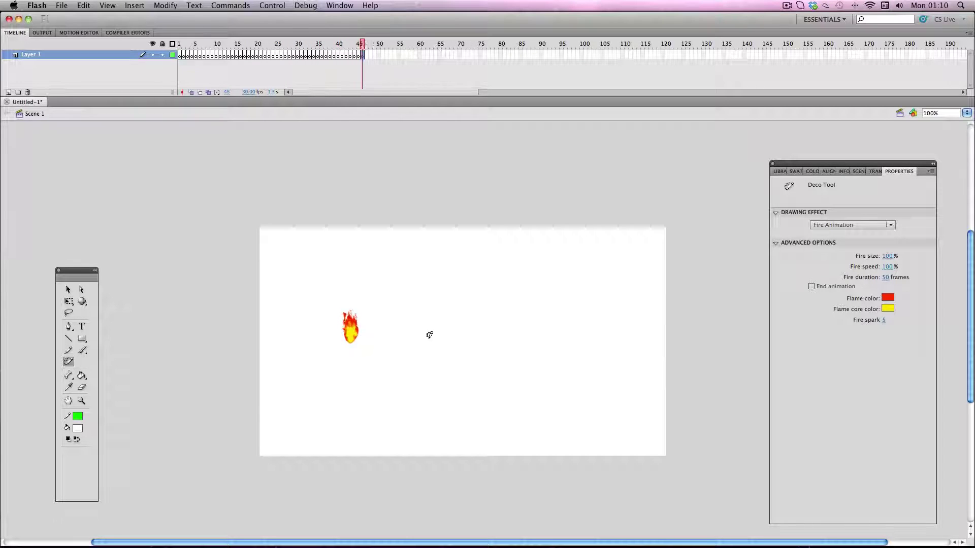
pyautogui.press('v')
pyautogui.press('Return')
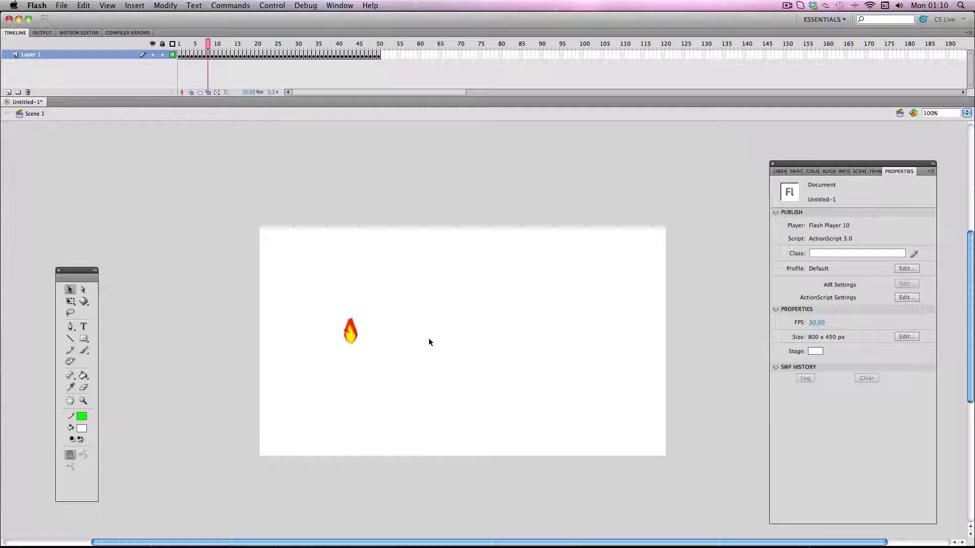
# Step: Remove the fire's frames from Layer 1, leaving one blank frame
pyautogui.click(62, 53)
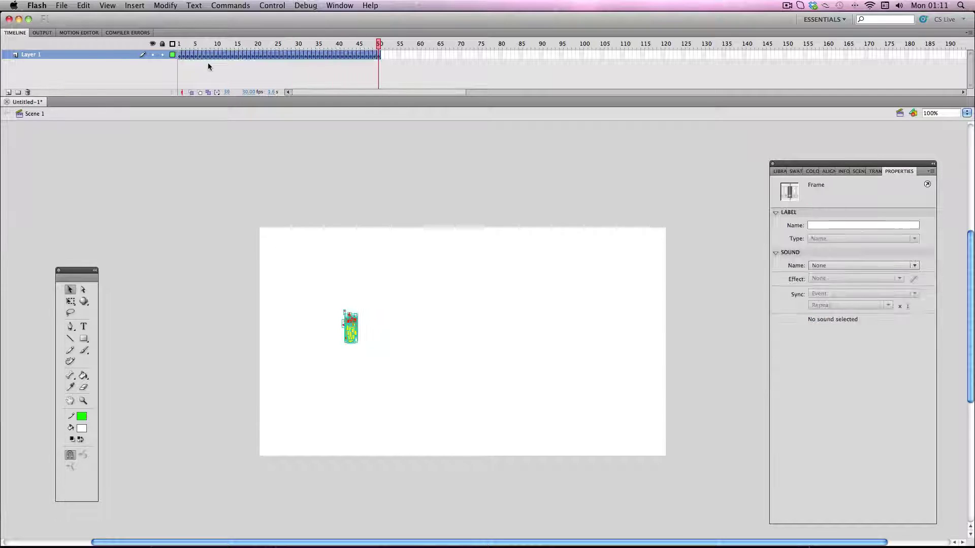
pyautogui.rightClick(209, 55)
pyautogui.click(184, 47)
pyautogui.click(184, 47)
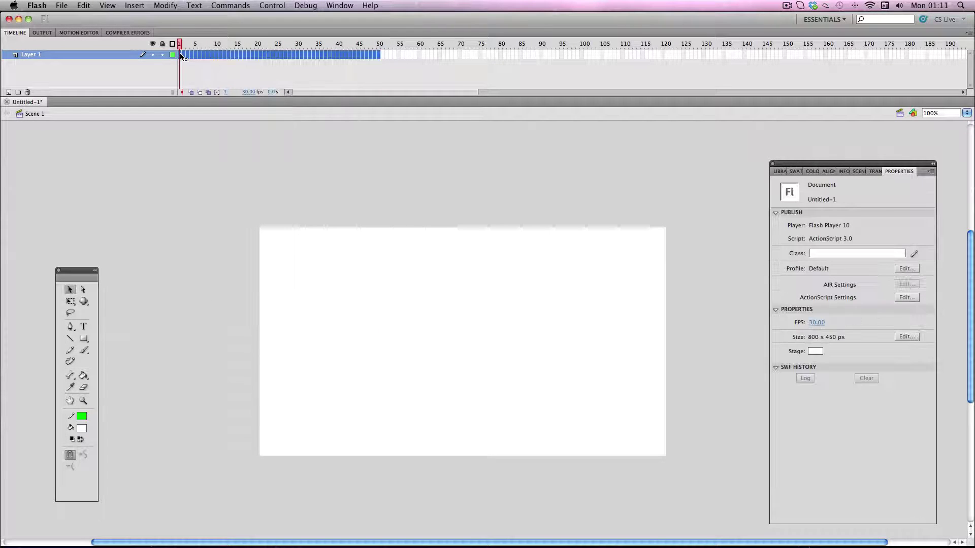
pyautogui.press('super+z')
# Step: Drag a horizontal trail of fire across the stage with the Deco tool and preview it
pyautogui.click(179, 54)
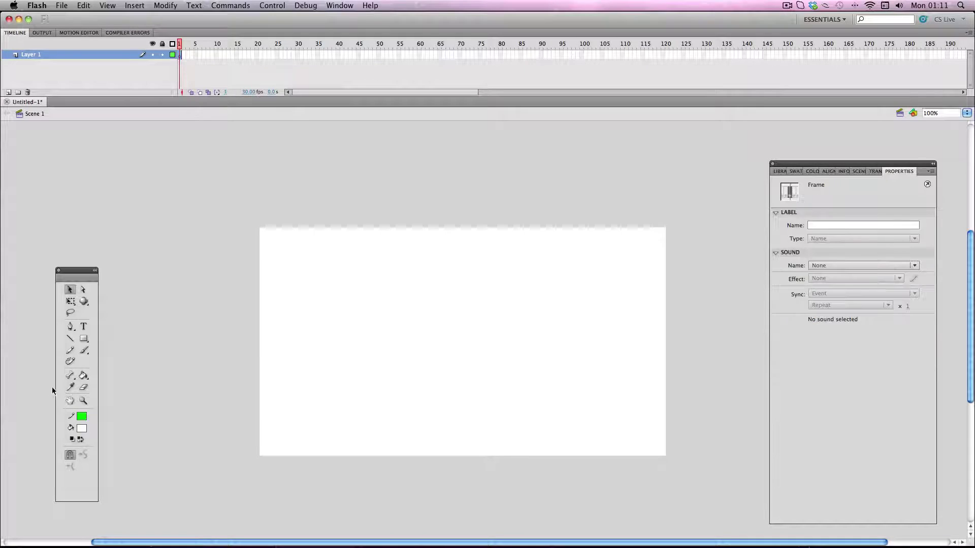
pyautogui.click(67, 362)
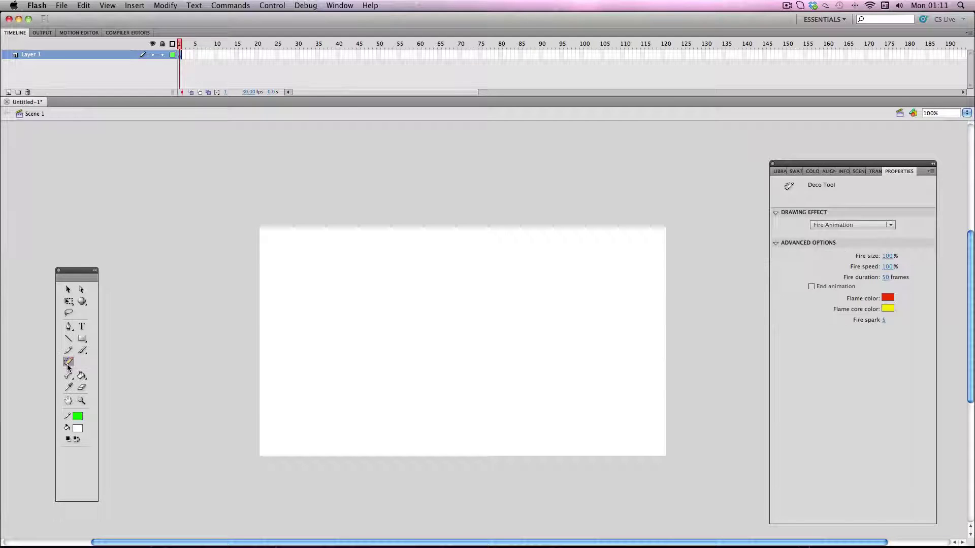
pyautogui.click(339, 325)
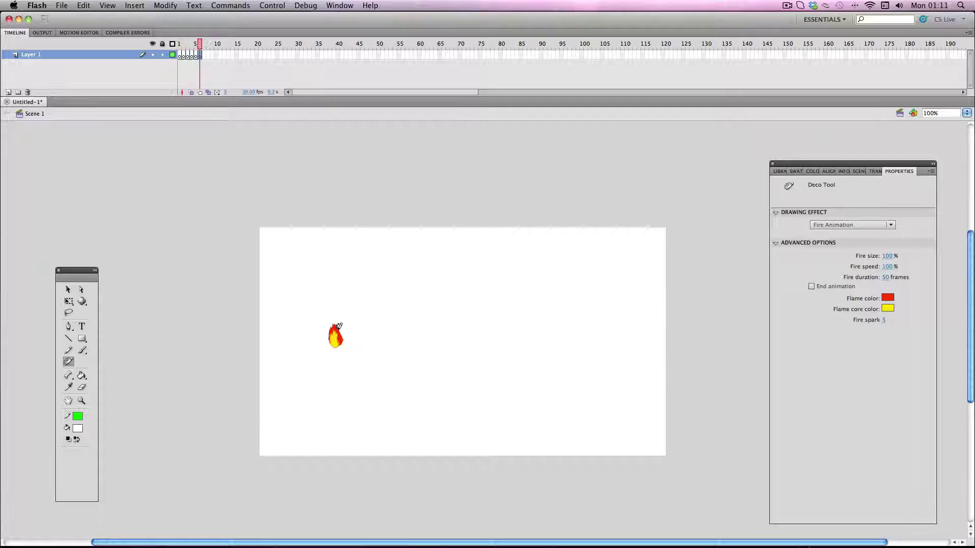
pyautogui.moveTo(339, 325); pyautogui.dragTo(490, 333)
pyautogui.press('v')
pyautogui.press('Return')
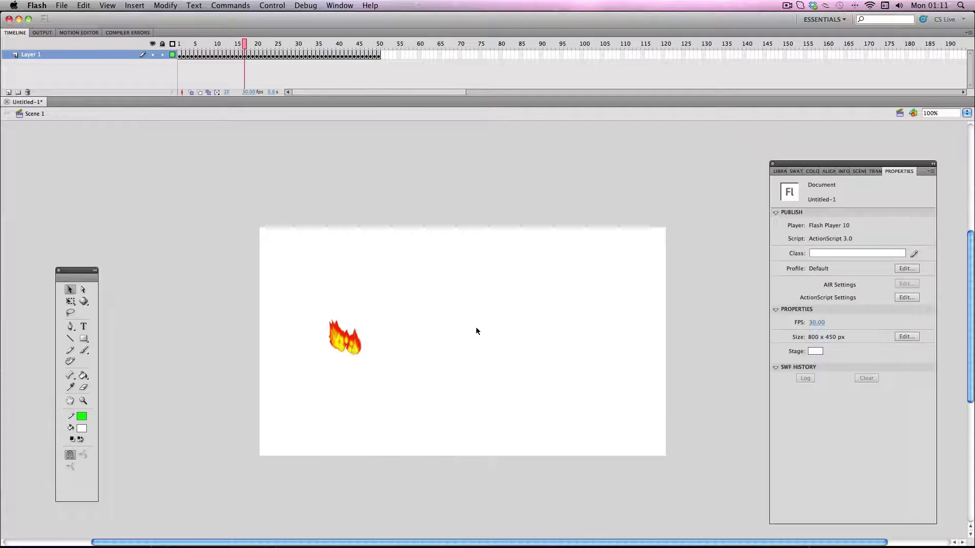
# Step: Remove frames 1–50 of the fire, leaving only an empty frame 1
pyautogui.moveTo(378, 54); pyautogui.dragTo(227, 62)
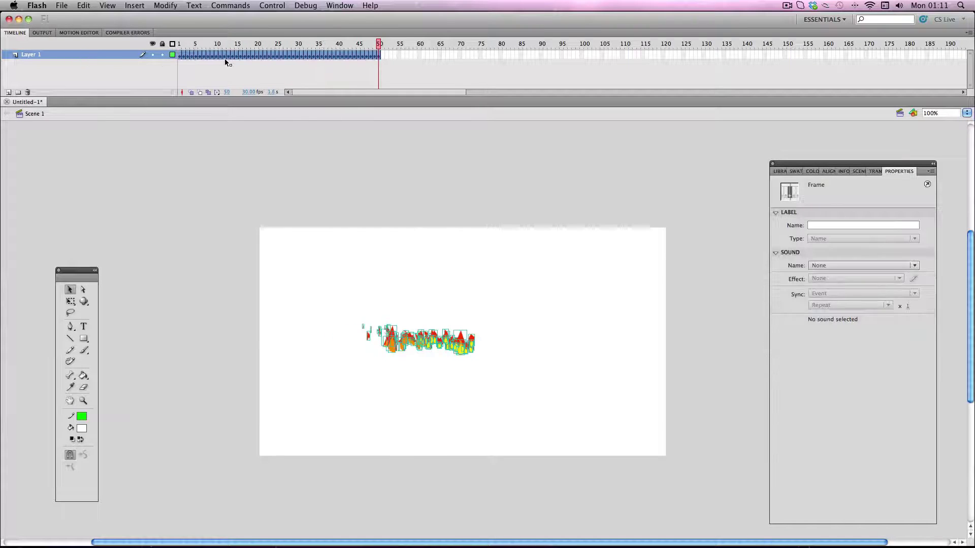
pyautogui.rightClick(227, 62)
pyautogui.click(243, 105)
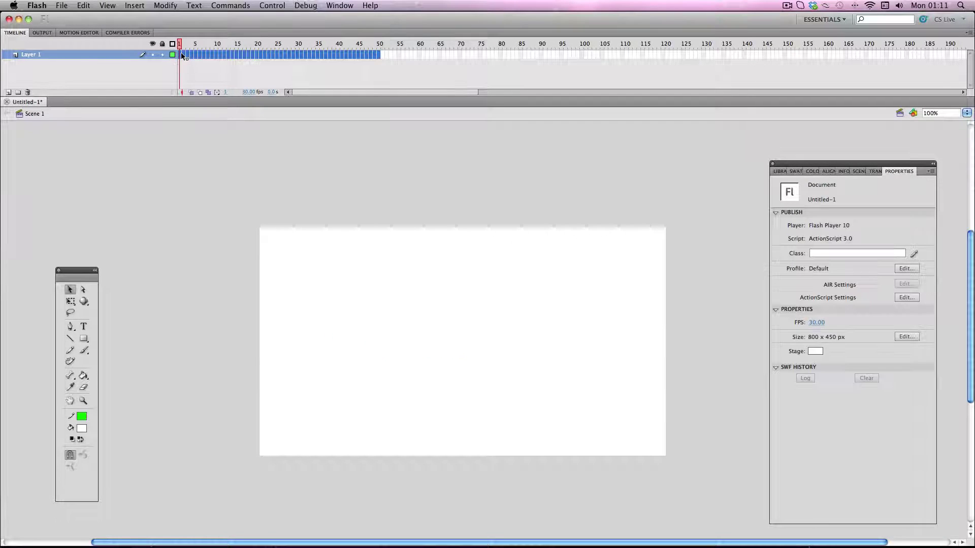
pyautogui.click(181, 55)
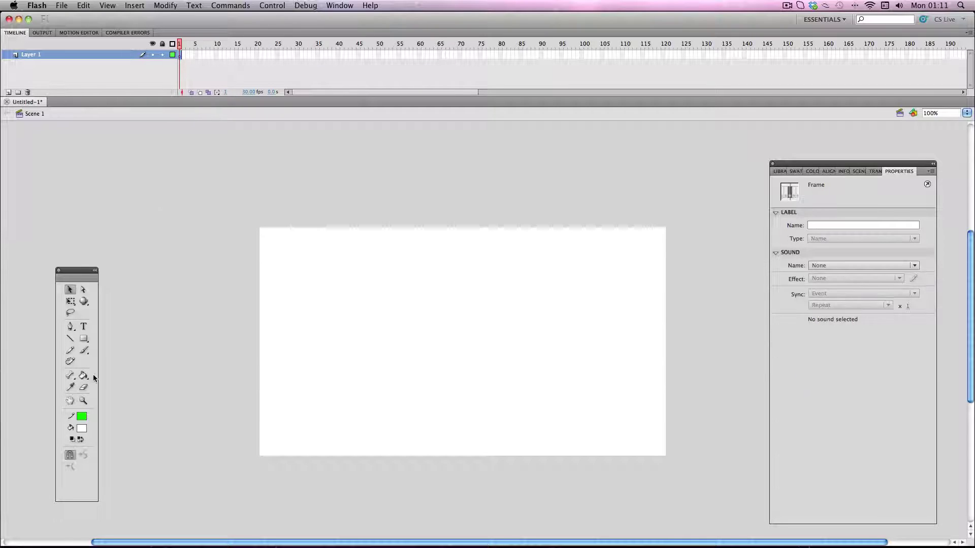
# Step: Set Fire Animation to 150% fire size and 120-frame duration, with End animation checked
pyautogui.click(70, 361)
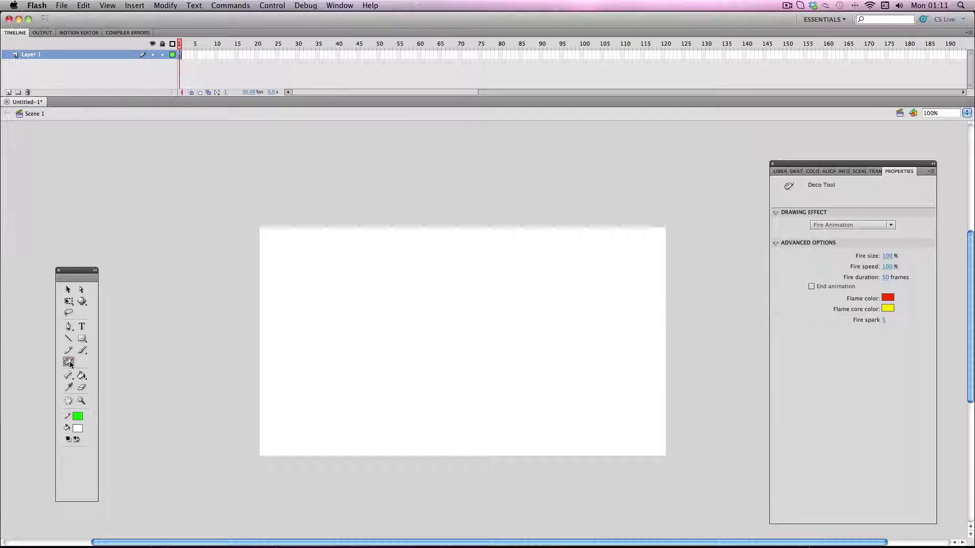
pyautogui.click(888, 257)
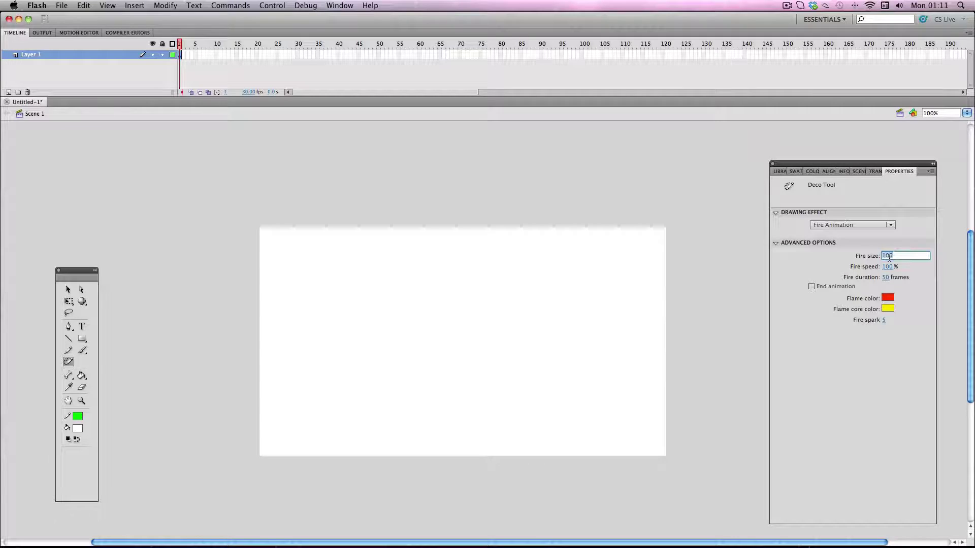
pyautogui.write('150')
pyautogui.press('Return')
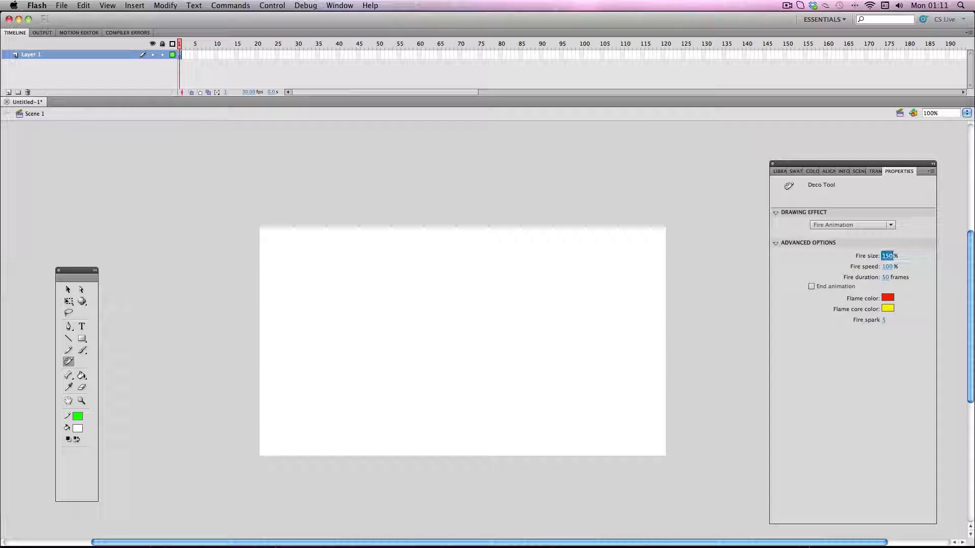
pyautogui.click(886, 278)
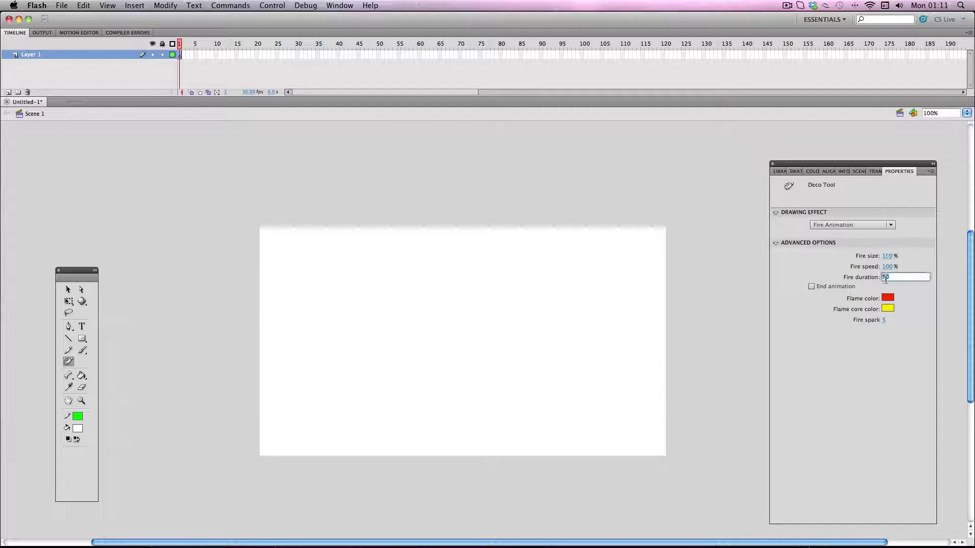
pyautogui.write('120')
pyautogui.press('Return')
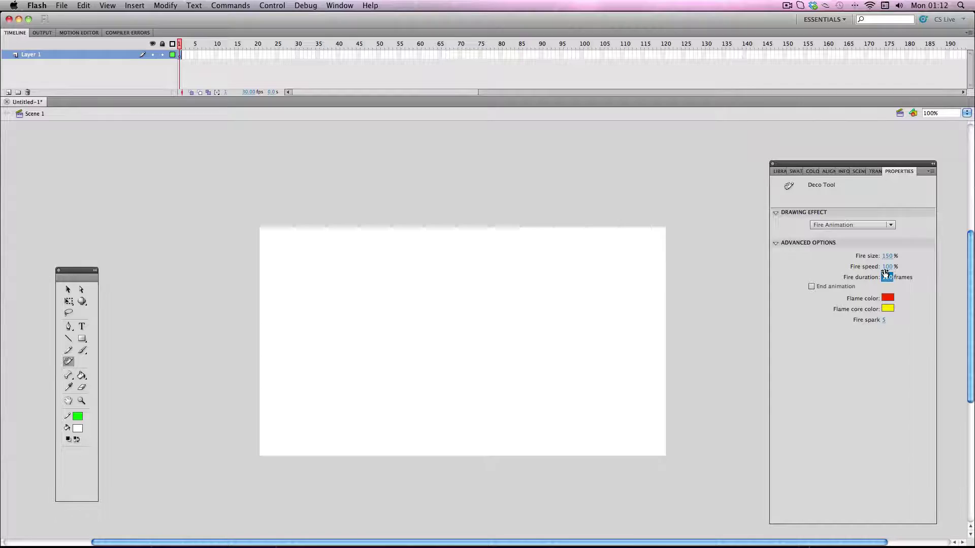
pyautogui.click(811, 285)
# Step: Set Fire spark to 10 and drag a fire path on the stage spanning about 162 frames
pyautogui.click(885, 320)
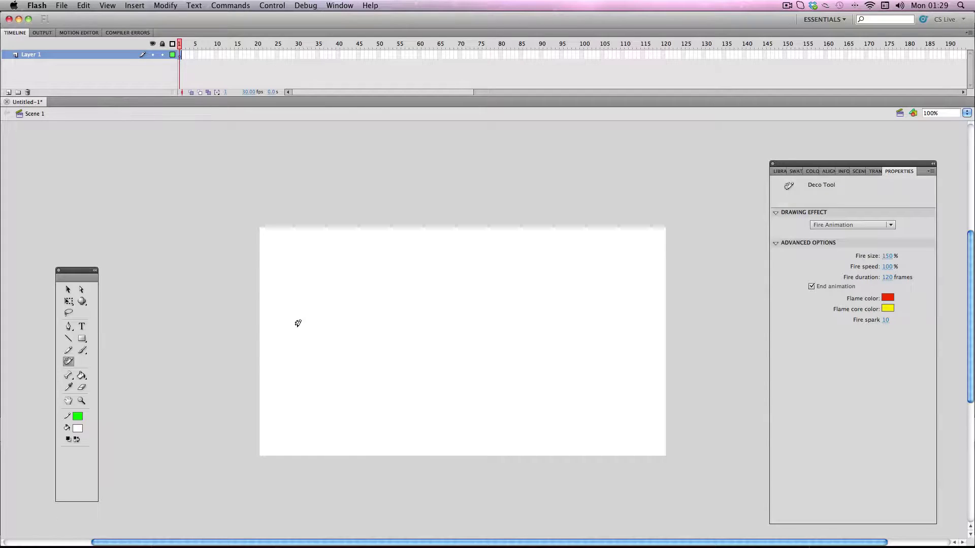
pyautogui.moveTo(298, 323)
pyautogui.mouseDown()
pyautogui.moveTo(525, 337)
pyautogui.moveTo(374, 358)
pyautogui.moveTo(336, 348)
pyautogui.moveTo(386, 388)
pyautogui.moveTo(445, 382)
pyautogui.mouseUp()
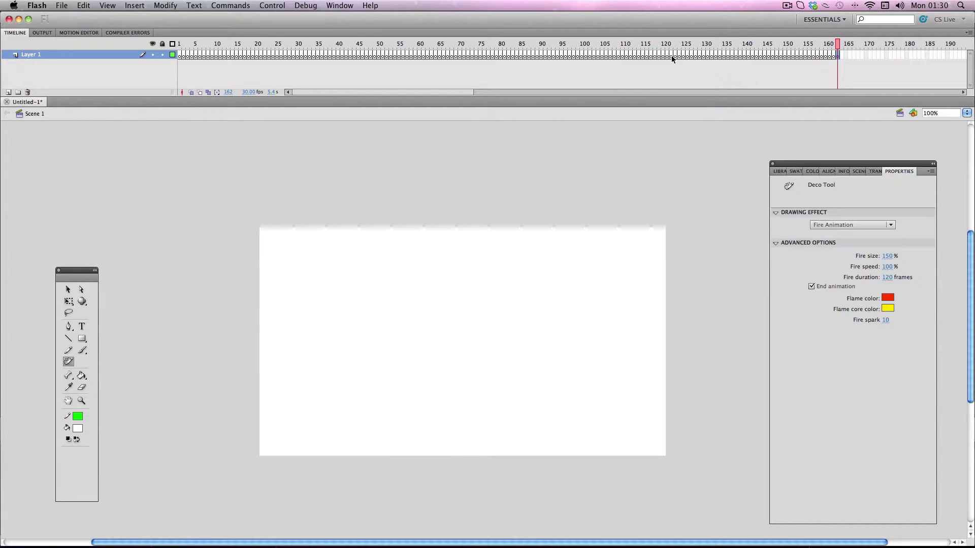
# Step: Remove all 162 frames of the long fire trail from Layer 1
pyautogui.click(87, 56)
pyautogui.rightClick(183, 52)
pyautogui.click(218, 103)
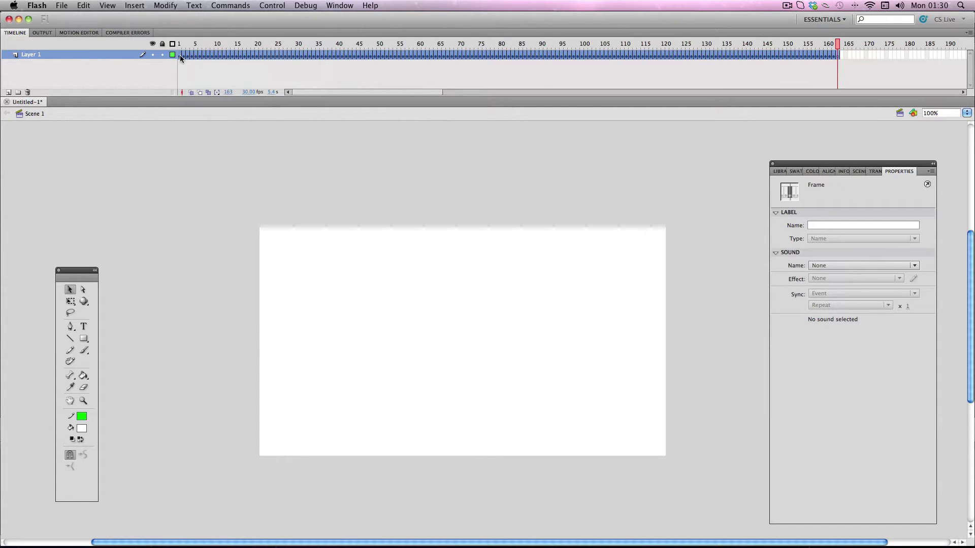
pyautogui.click(180, 55)
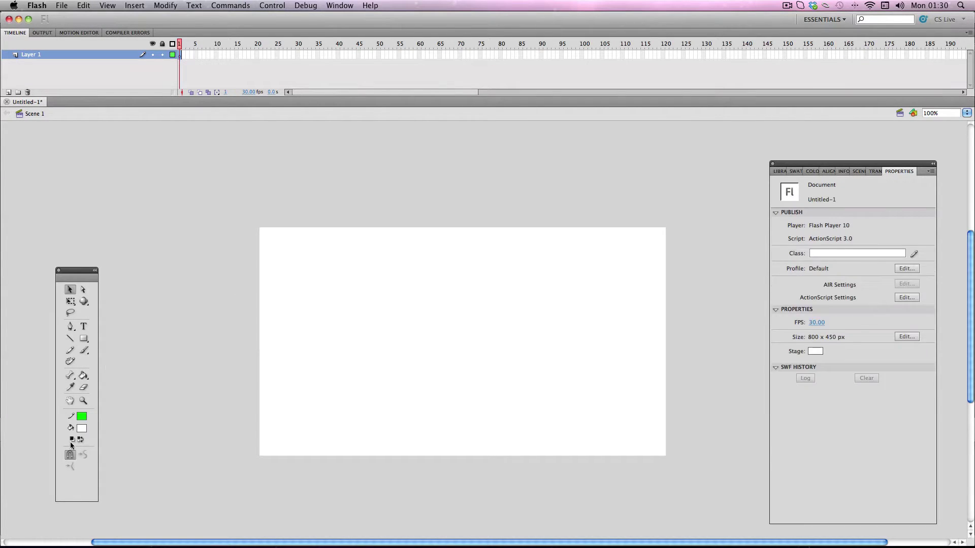
# Step: Paint a short fire left of the stage centre, about 40 frames, and play it
pyautogui.click(68, 361)
pyautogui.moveTo(335, 319); pyautogui.dragTo(370, 331)
pyautogui.press('v')
pyautogui.press('Return')
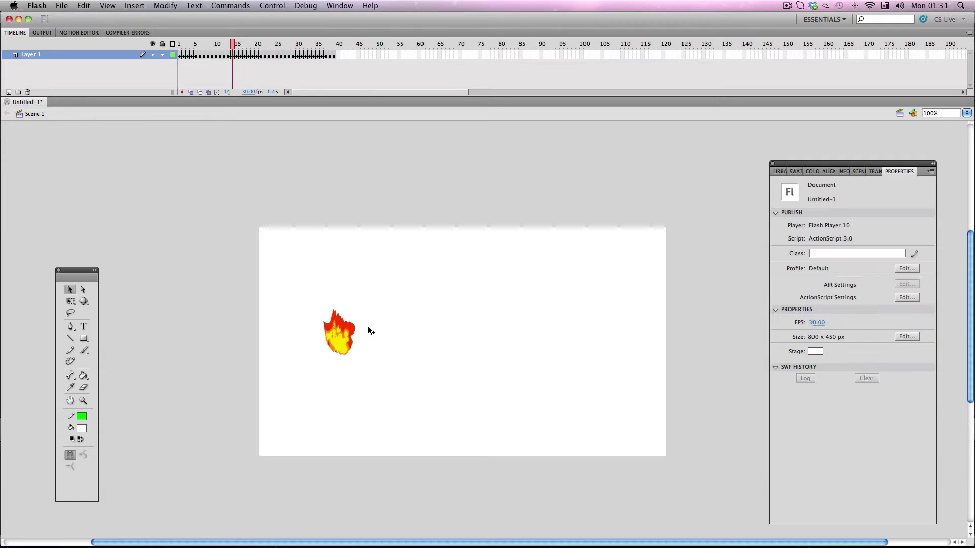